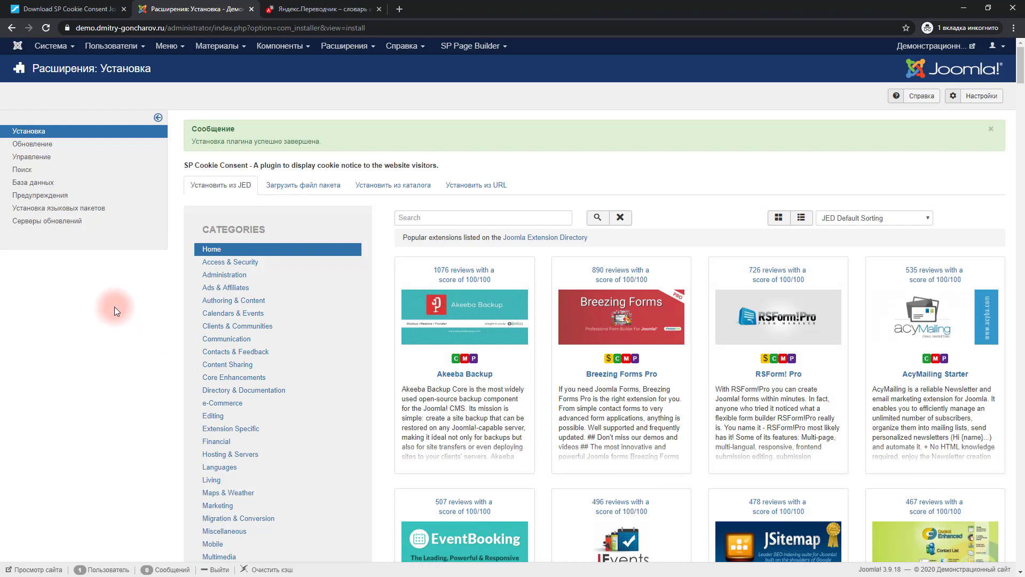
# Step: Open the site's plugin list and search it for "sp"
pyautogui.click(344, 46)
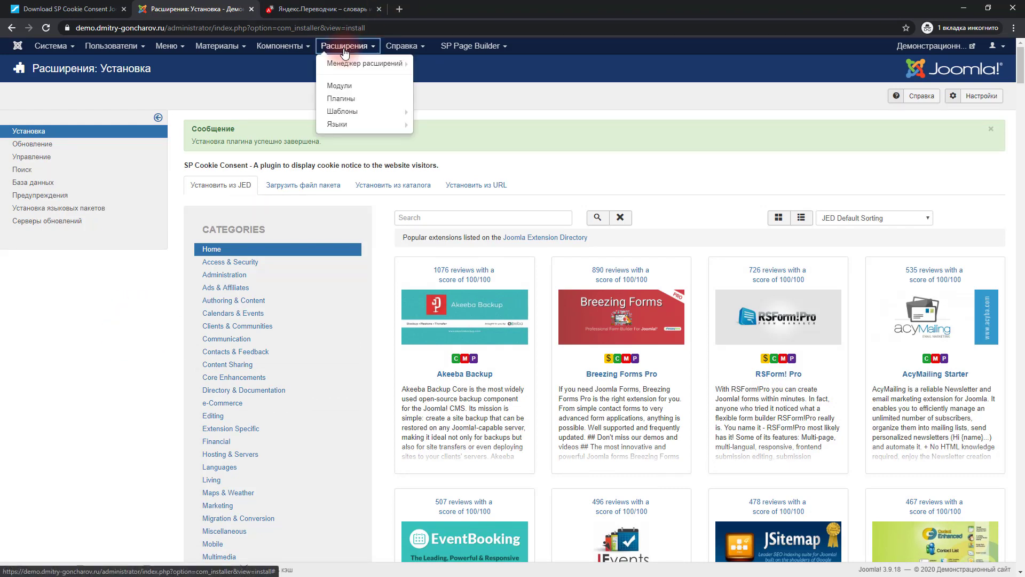
pyautogui.click(341, 98)
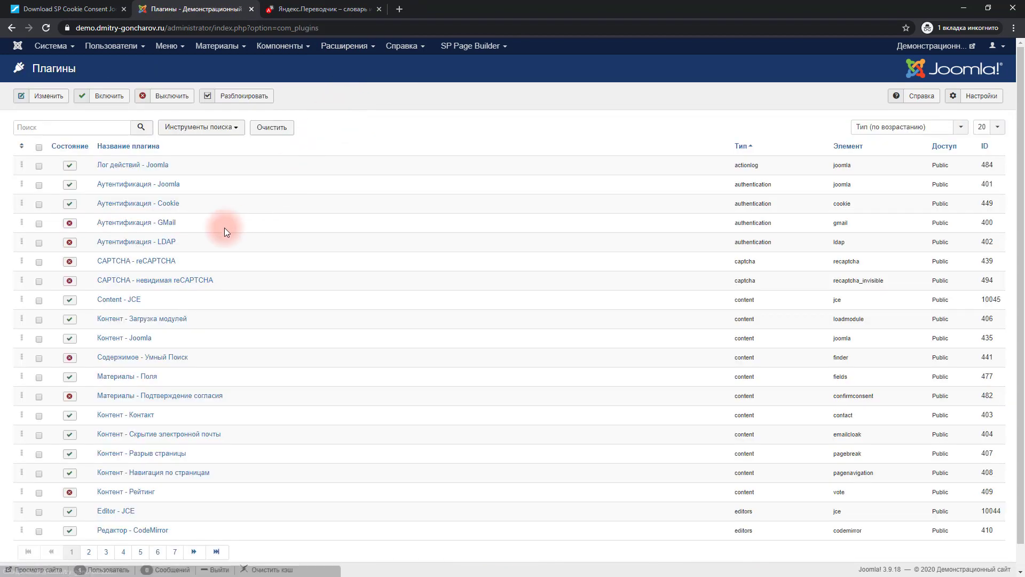
pyautogui.scroll(-2, 186, 461)
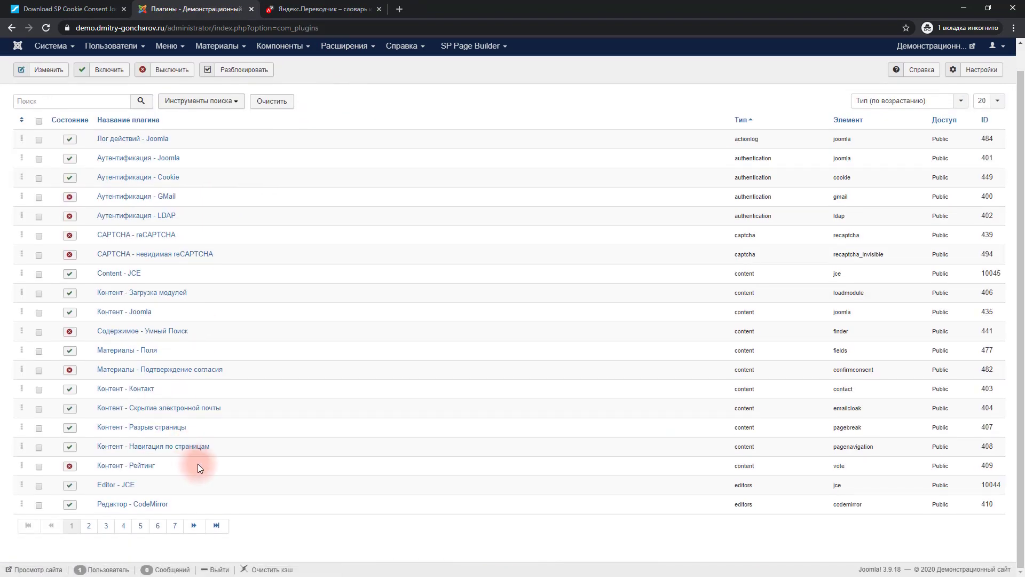
pyautogui.scroll(2, 133, 448)
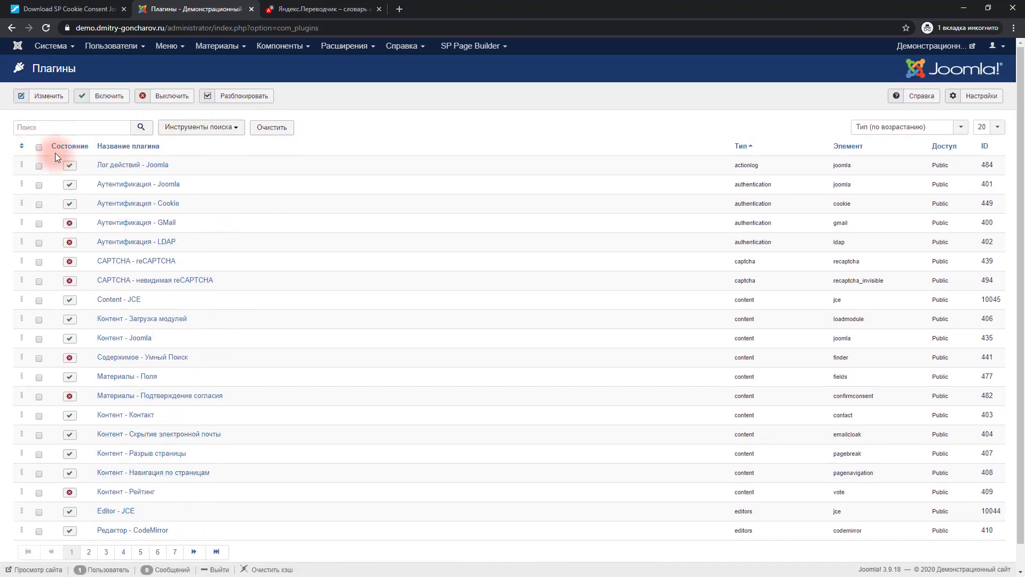
pyautogui.click(69, 129)
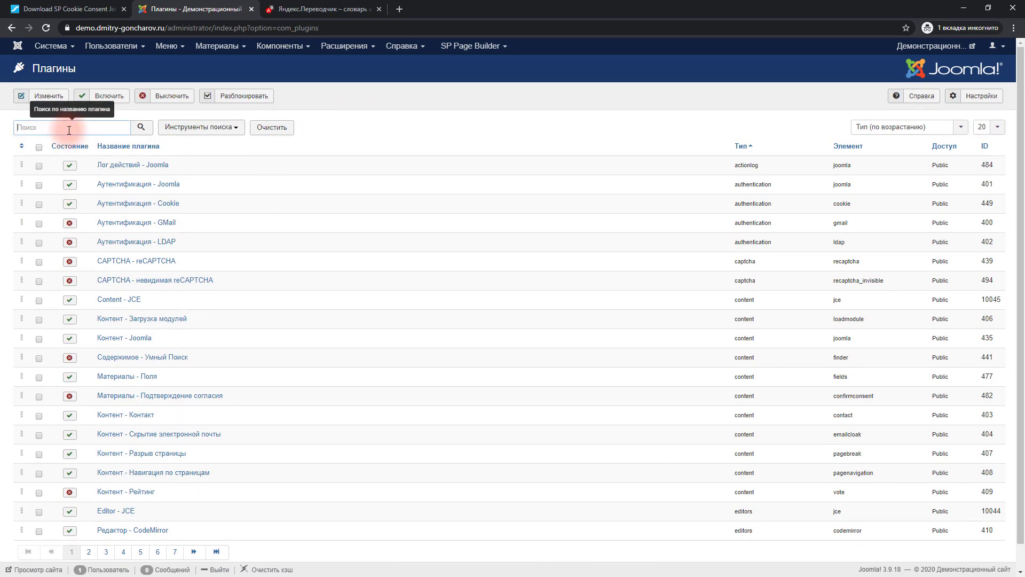
pyautogui.write('ы')
pyautogui.click(141, 129)
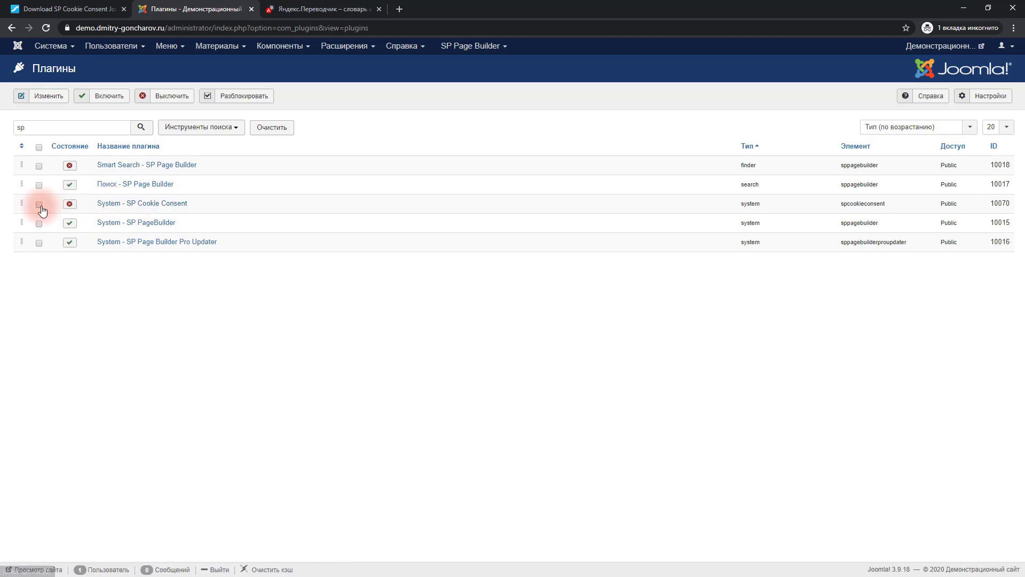
# Step: Open the System - SP Cookie Consent plugin, set its status to Включено and save it
pyautogui.click(162, 207)
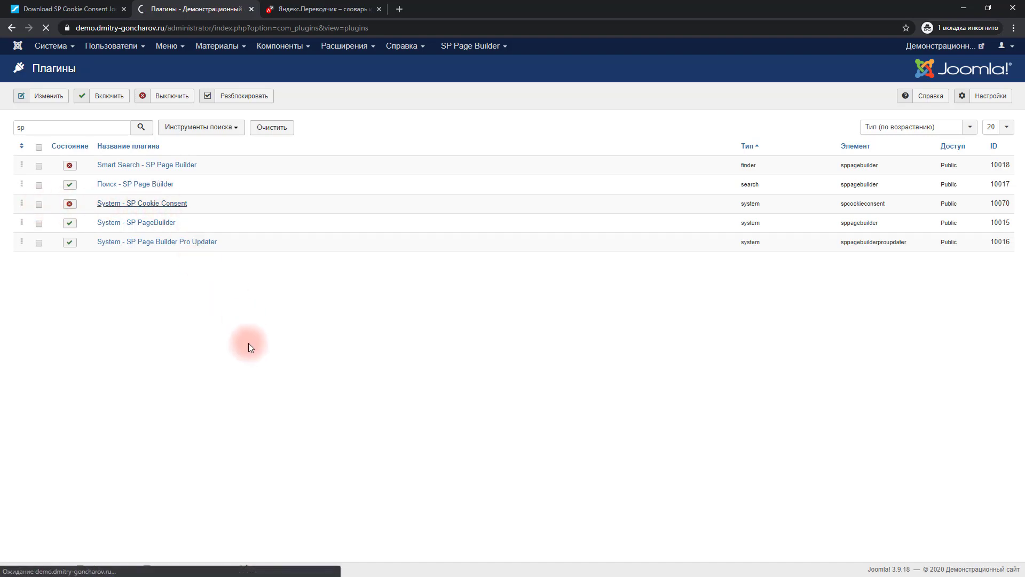
pyautogui.click(844, 168)
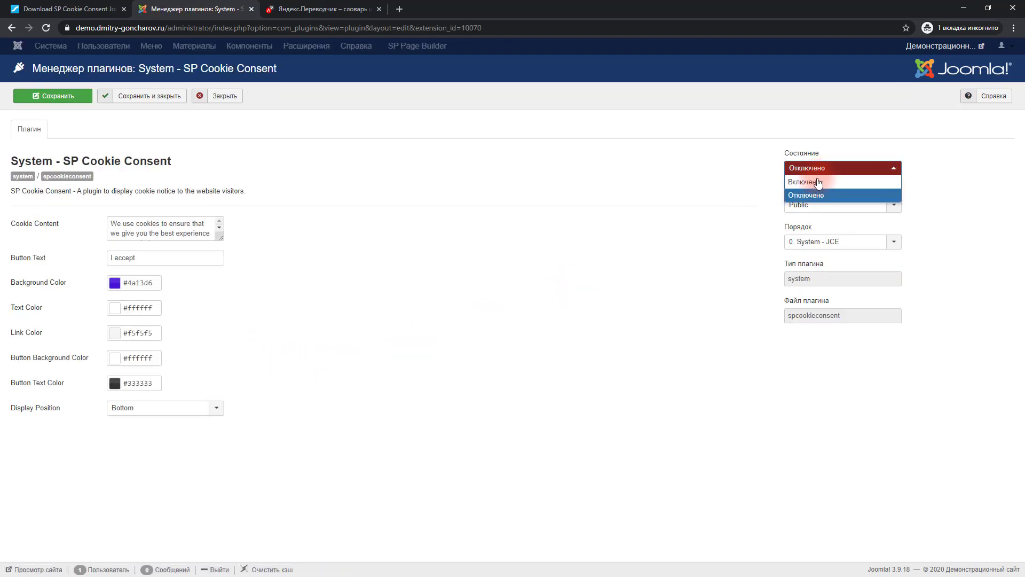
pyautogui.click(810, 180)
pyautogui.click(60, 98)
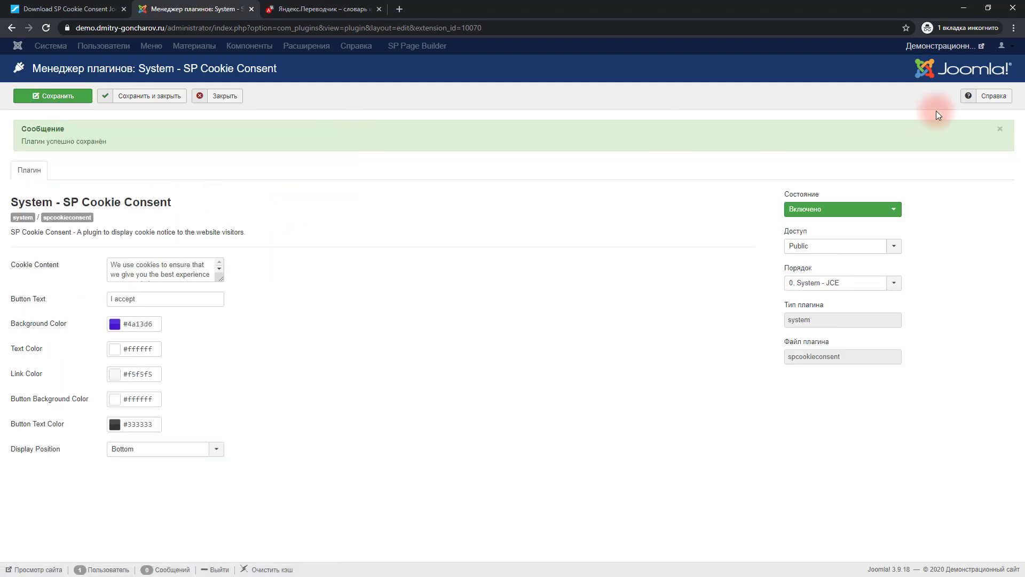
# Step: View the cookie notice on the site's public home page and return to the plugin settings
pyautogui.click(953, 46)
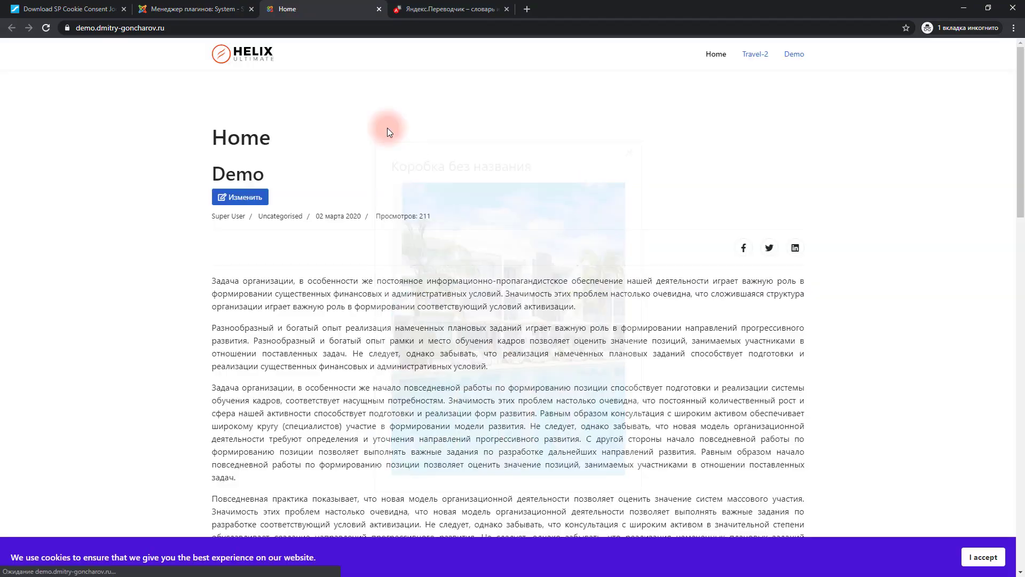
pyautogui.scroll(-3, 208, 459)
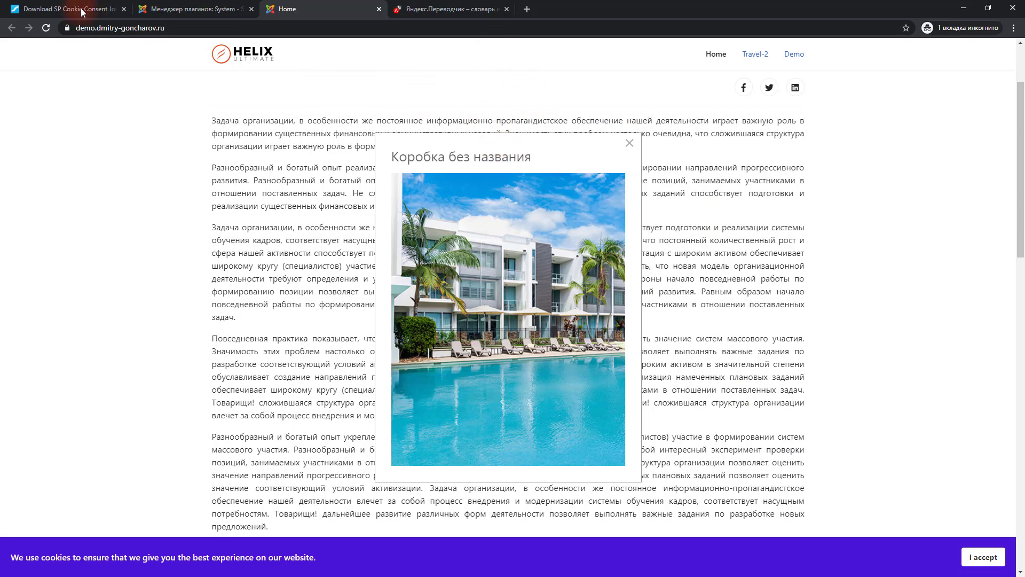
pyautogui.click(186, 9)
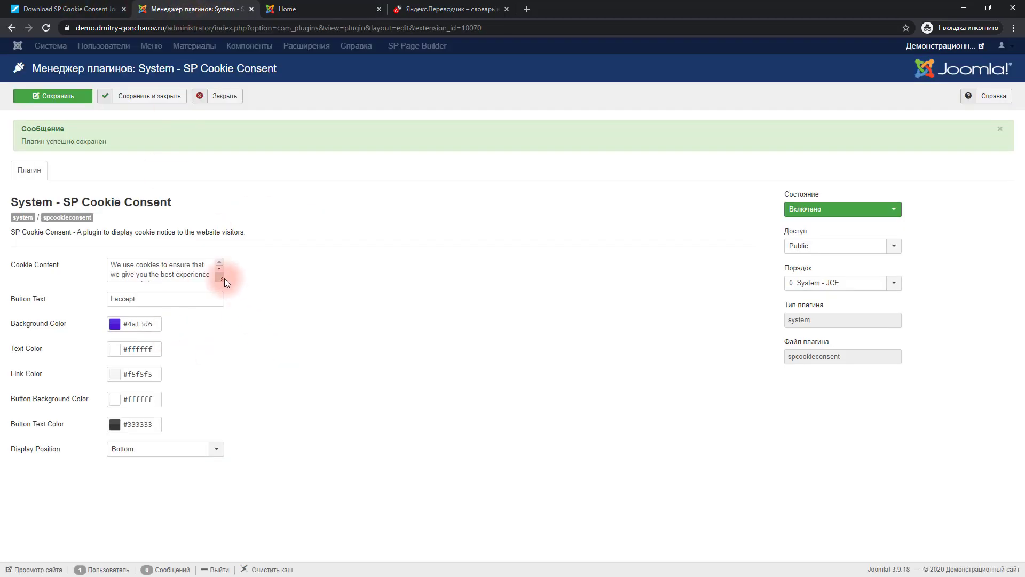
# Step: Enlarge the Cookie Content field and copy its entire English text
pyautogui.moveTo(221, 277); pyautogui.dragTo(458, 322)
pyautogui.click(395, 291)
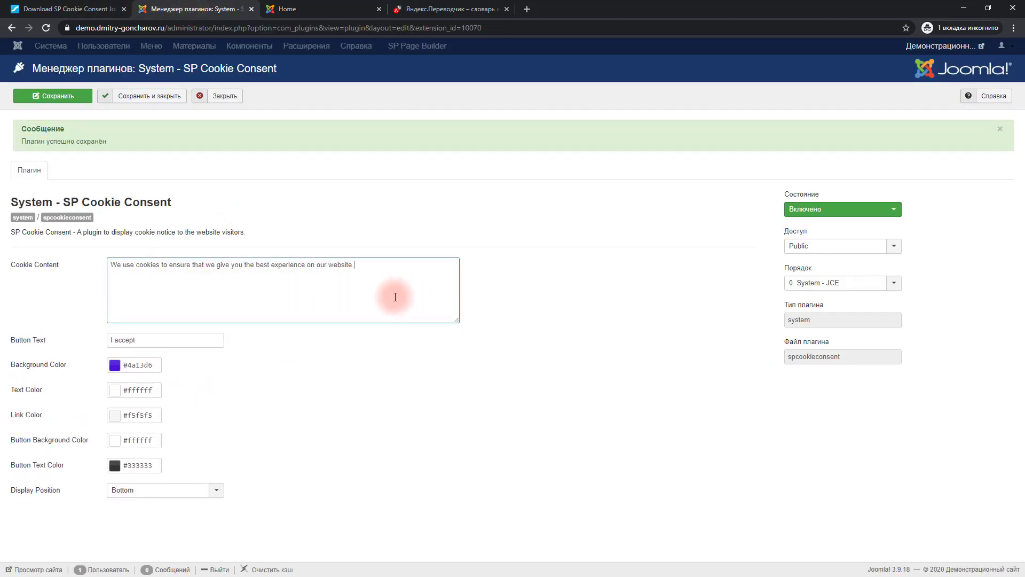
pyautogui.moveTo(407, 269); pyautogui.dragTo(27, 265)
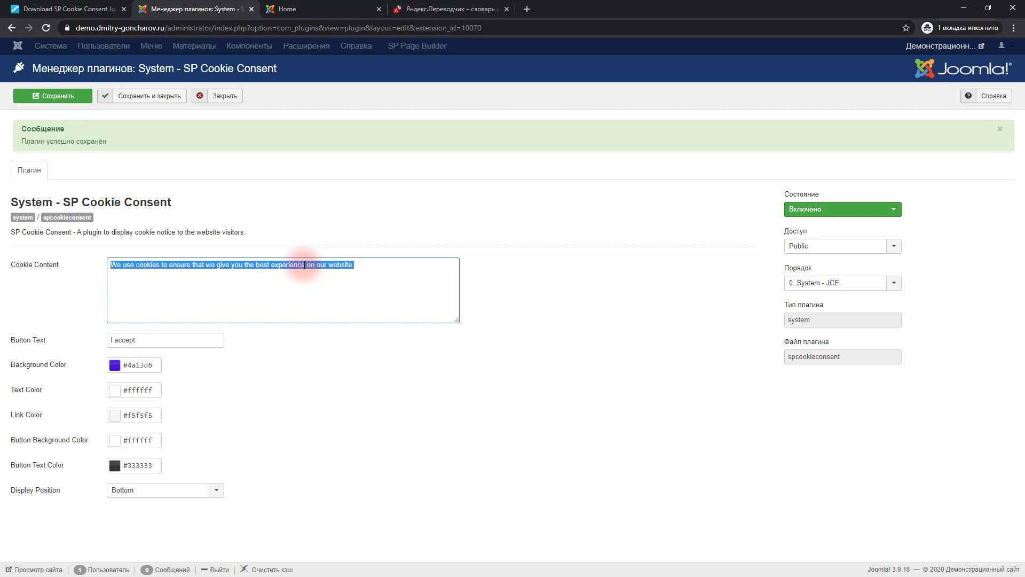
pyautogui.rightClick(203, 265)
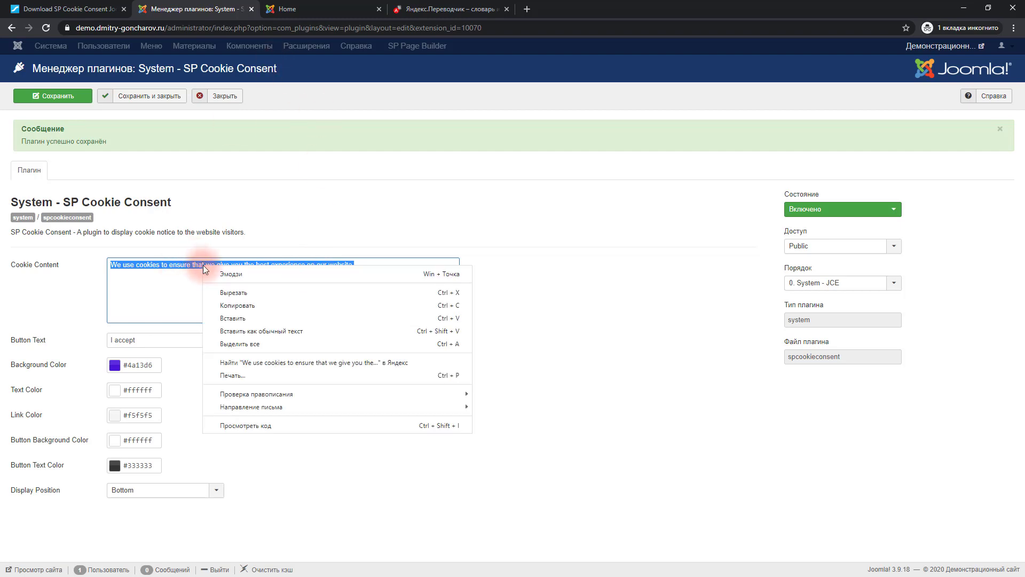
pyautogui.click(242, 306)
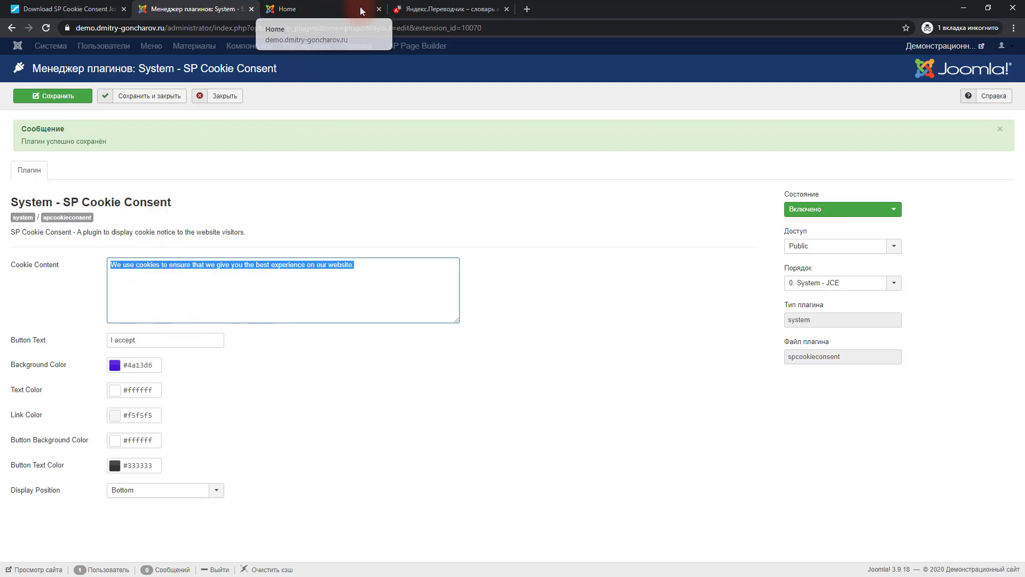
# Step: Translate the copied notice into Russian in Yandex Translate and replace the plugin's Cookie Content with the translation
pyautogui.click(430, 9)
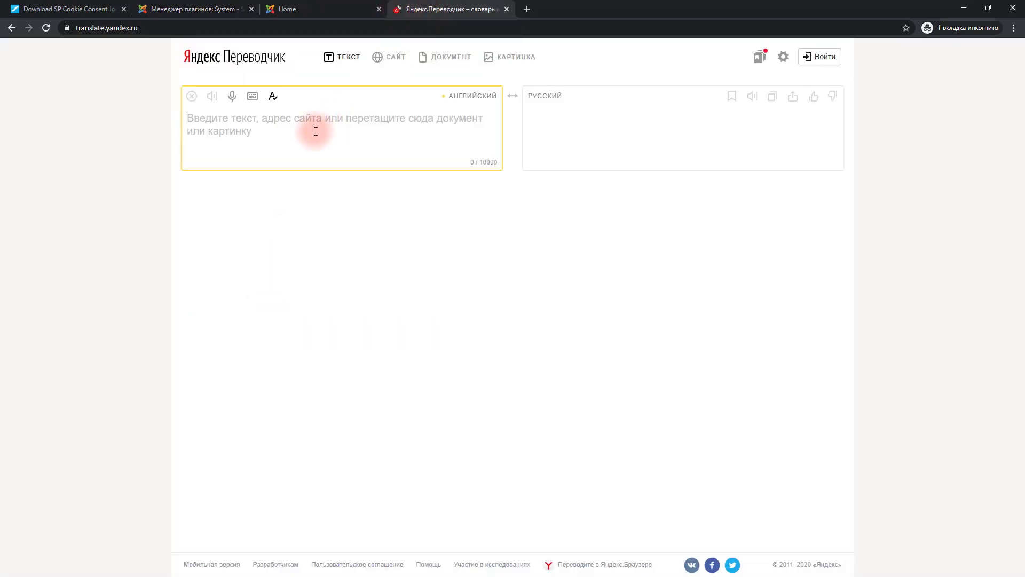
pyautogui.hotkey('ctrl', 'v')
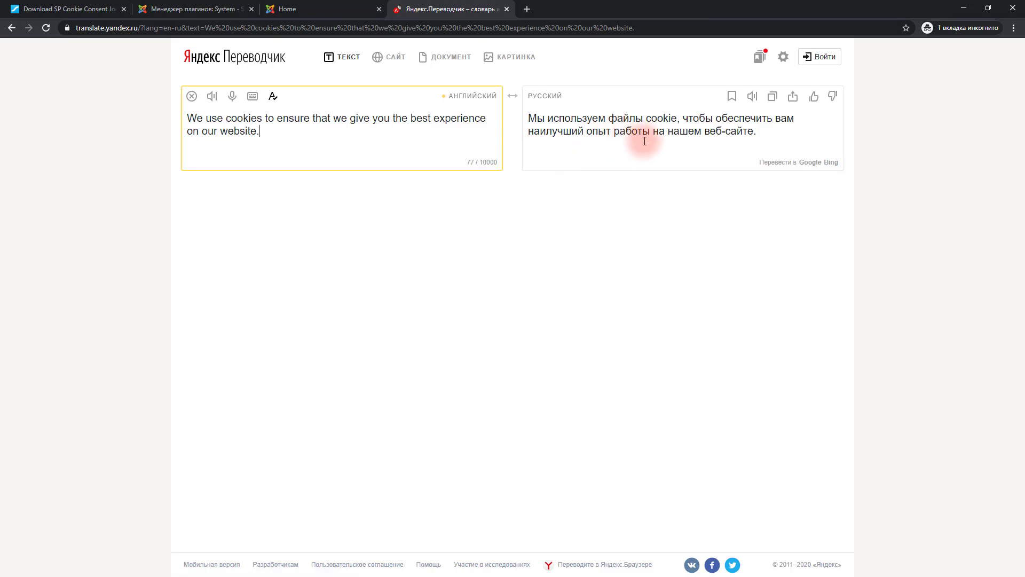
pyautogui.moveTo(776, 141); pyautogui.dragTo(528, 118)
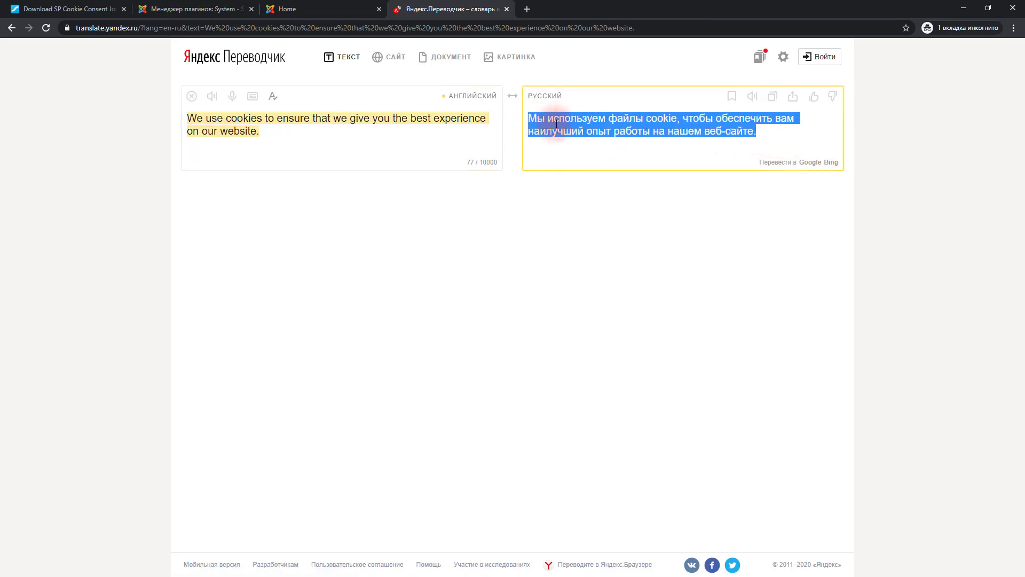
pyautogui.click(200, 9)
pyautogui.hotkey('ctrl', 'v')
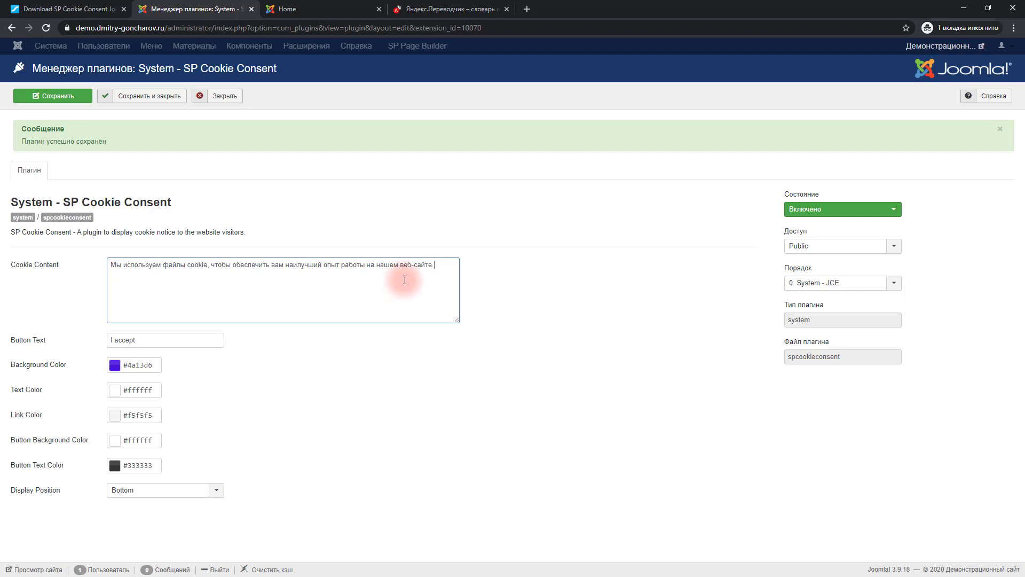
pyautogui.press('Return')
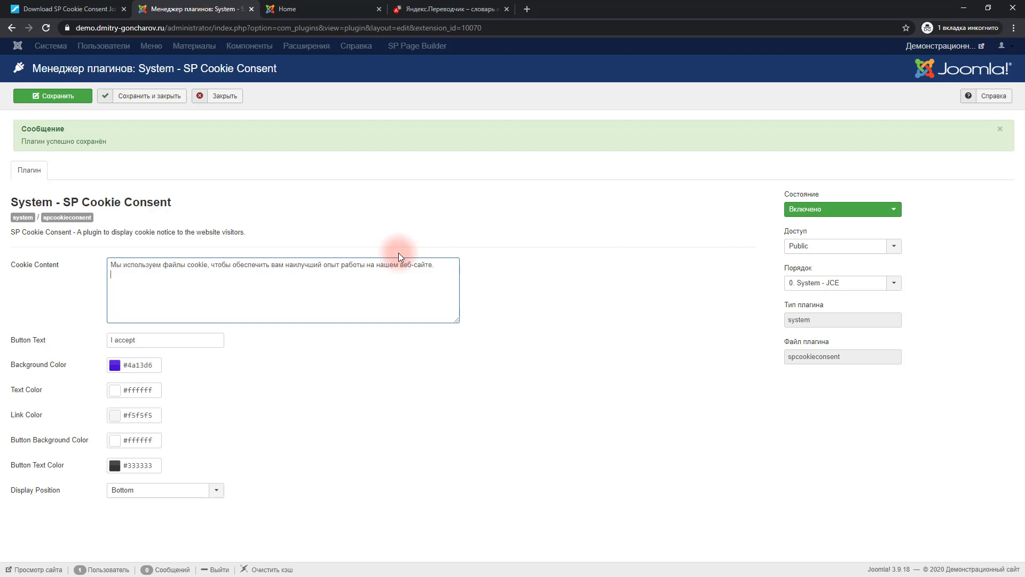
pyautogui.write('<')
pyautogui.write('a hre')
pyautogui.write('f==')
pyautogui.write('ЭЭ')
pyautogui.press('BackSpace')
pyautogui.press('BackSpace')
pyautogui.write('""')
pyautogui.write('https')
pyautogui.write(':')
pyautogui.write('//')
pyautogui.write('vk')
pyautogui.write('.com')
pyautogui.write(' target')
pyautogui.write('=')
pyautogui.write('""')
pyautogui.write('blang')
pyautogui.press('BackSpace')
pyautogui.write('k">')
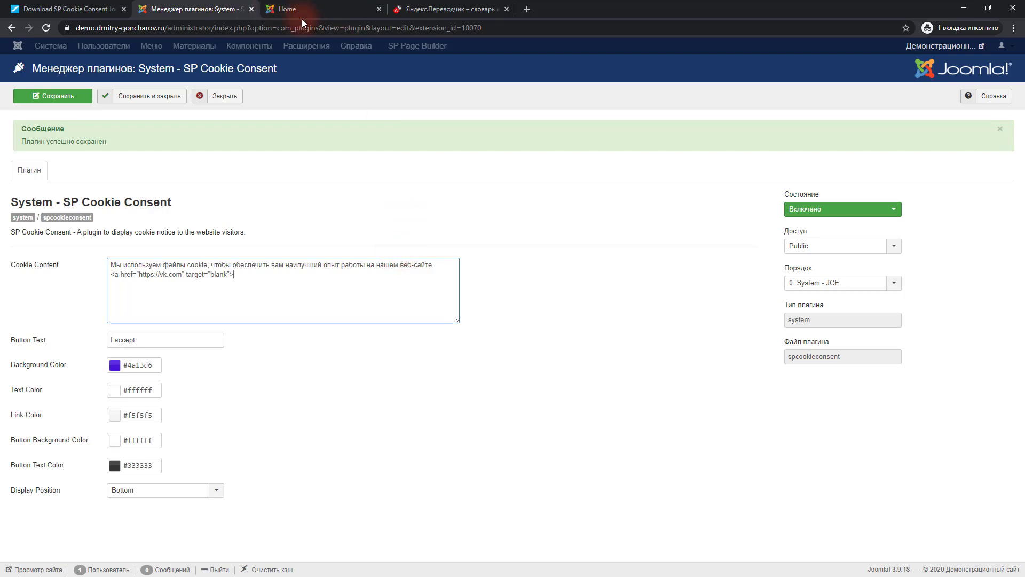
# Step: Add the closing tag </a> after the opening link tag in the Cookie Content
pyautogui.moveTo(187, 274); pyautogui.dragTo(229, 277)
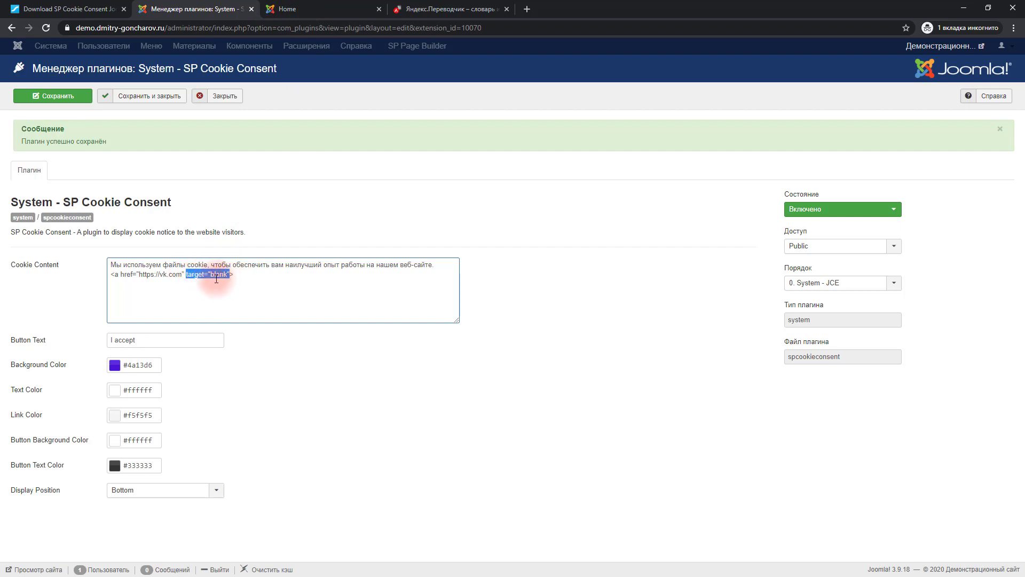
pyautogui.click(239, 275)
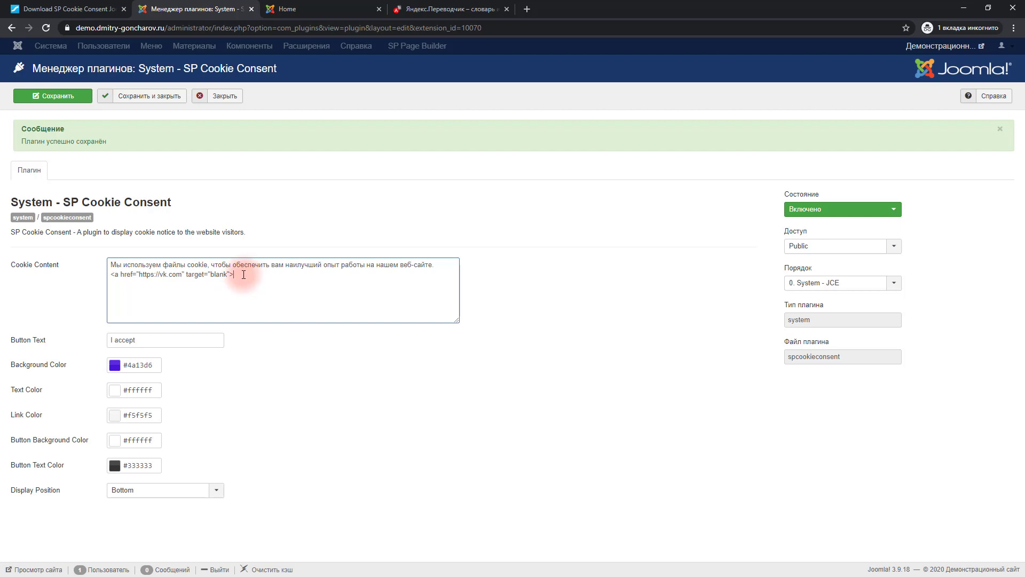
pyautogui.moveTo(243, 275); pyautogui.dragTo(120, 277)
pyautogui.click(251, 274)
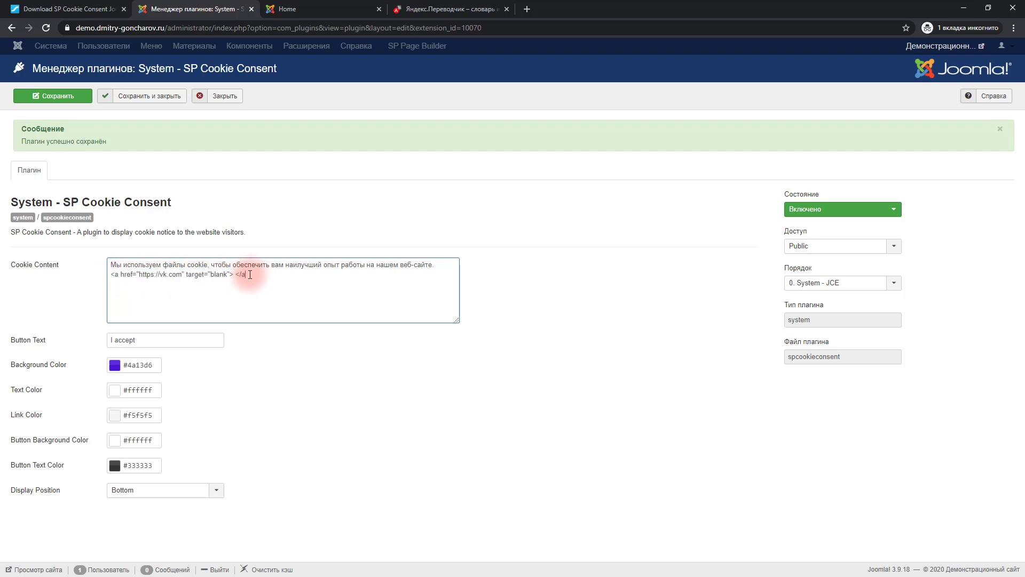
# Step: Insert the link text "Политика обработки персональных данных" between the opening and closing link tags
pyautogui.press('Left')
pyautogui.press('Left')
pyautogui.press('Left')
pyautogui.press('Left')
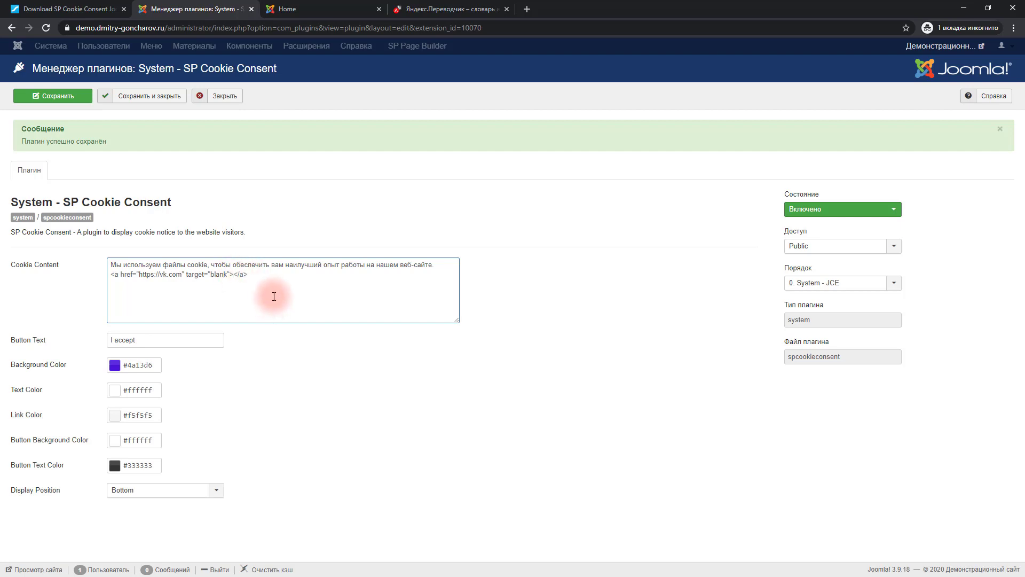
pyautogui.write('G')
pyautogui.press('BackSpace')
pyautogui.write('Политка')
pyautogui.press('BackSpace')
pyautogui.press('BackSpace')
pyautogui.write('ика обработки персональных ')
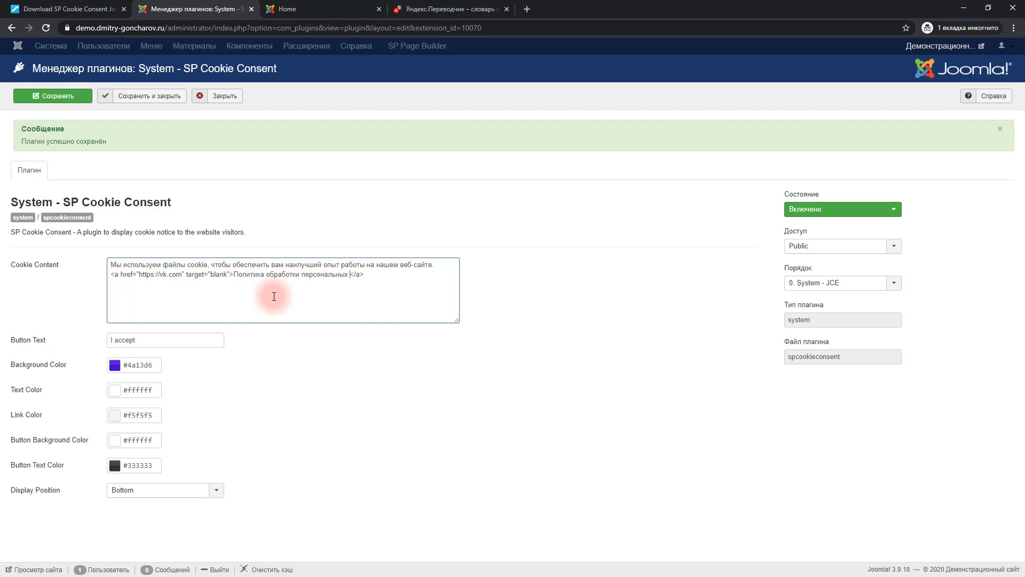
pyautogui.write('данных')
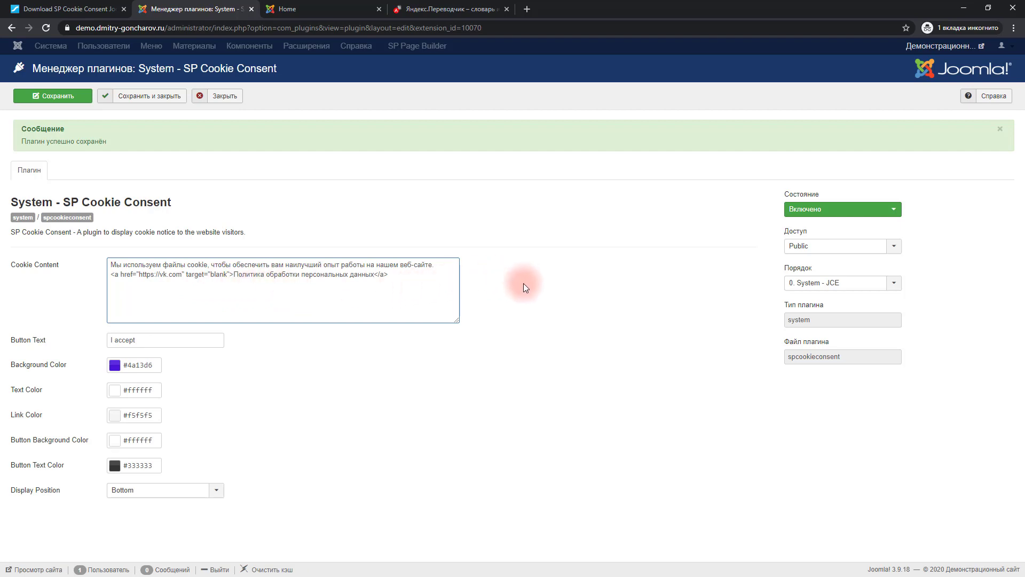
# Step: Set the Button Text of the cookie notice to "Я согласен"
pyautogui.click(81, 344)
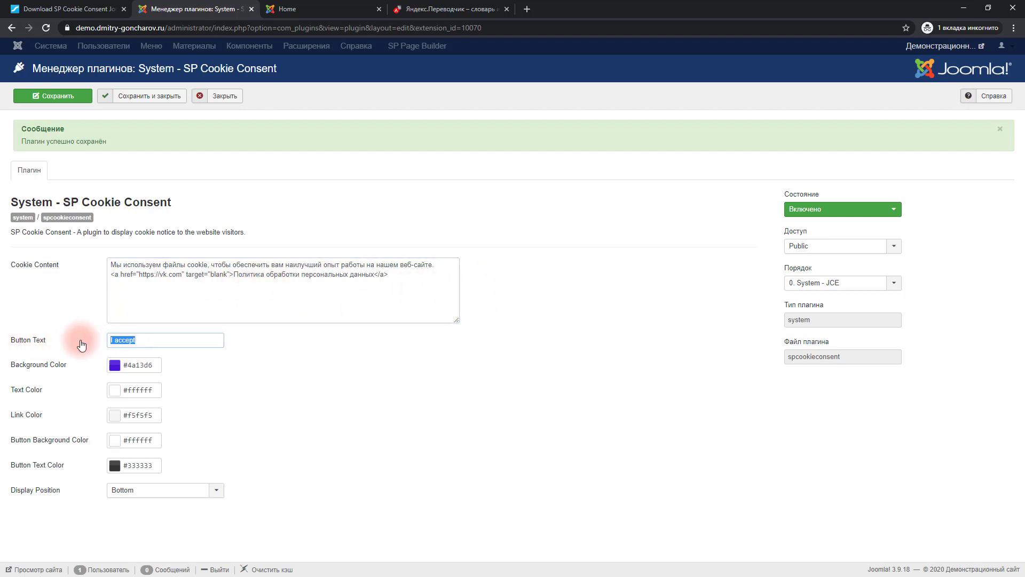
pyautogui.write('Я сог')
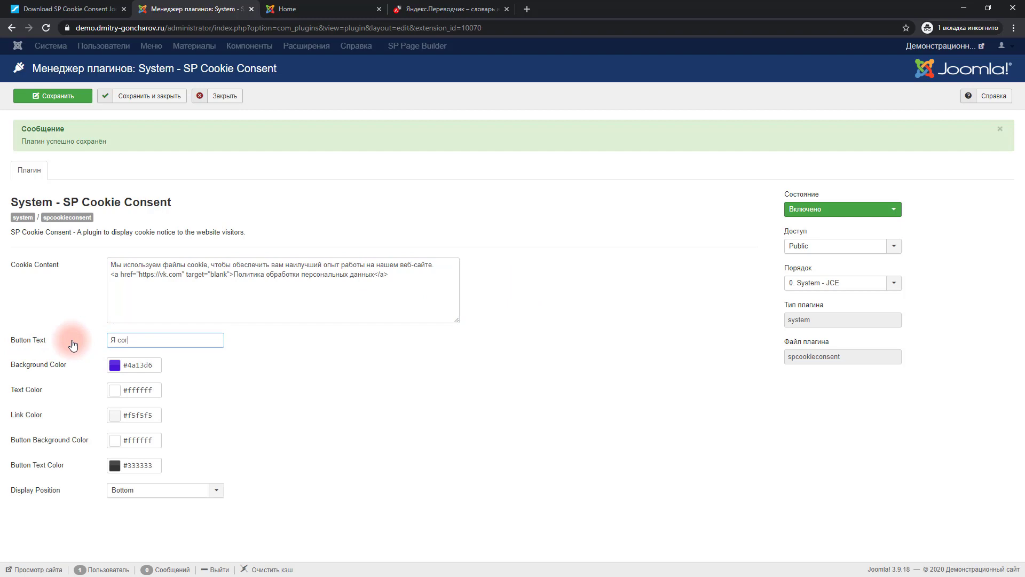
pyautogui.write('ласне')
pyautogui.press('BackSpace')
pyautogui.write('ен')
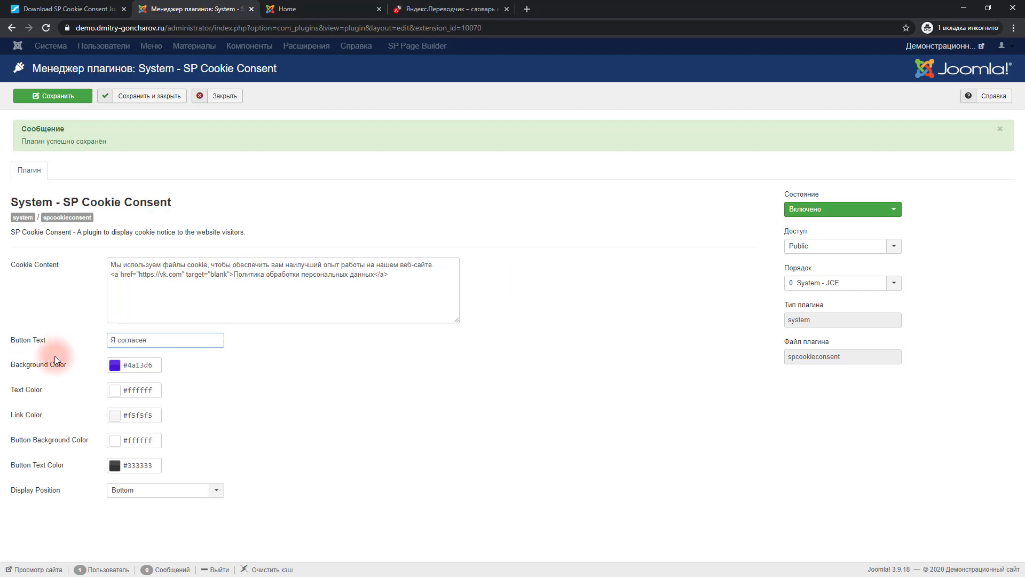
# Step: Change the Background Color of the cookie notice to the blue #2a69bd
pyautogui.click(143, 364)
pyautogui.click(203, 352)
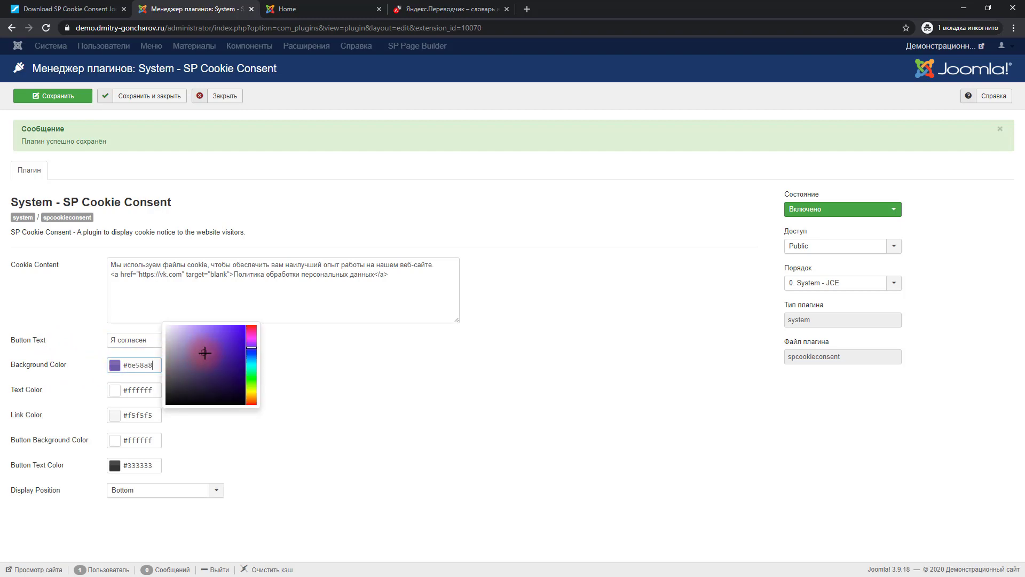
pyautogui.click(251, 356)
pyautogui.moveTo(235, 349); pyautogui.dragTo(228, 344)
pyautogui.click(377, 369)
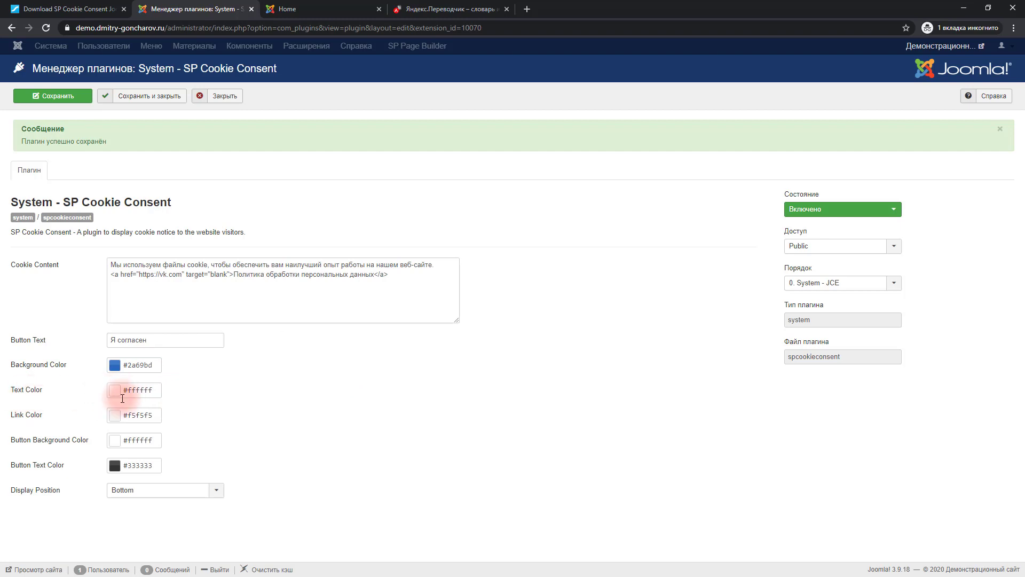
pyautogui.click(159, 416)
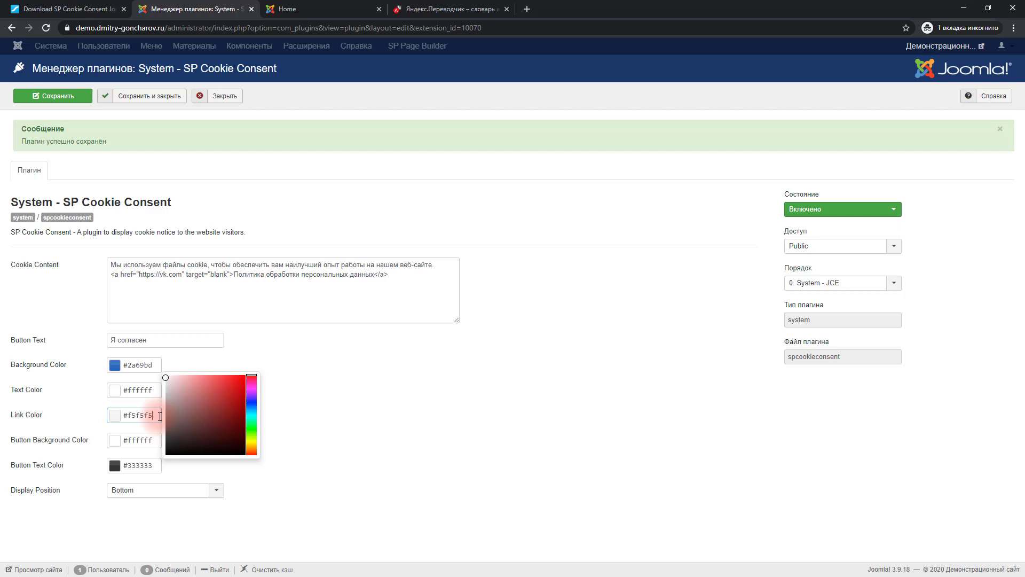
pyautogui.click(360, 408)
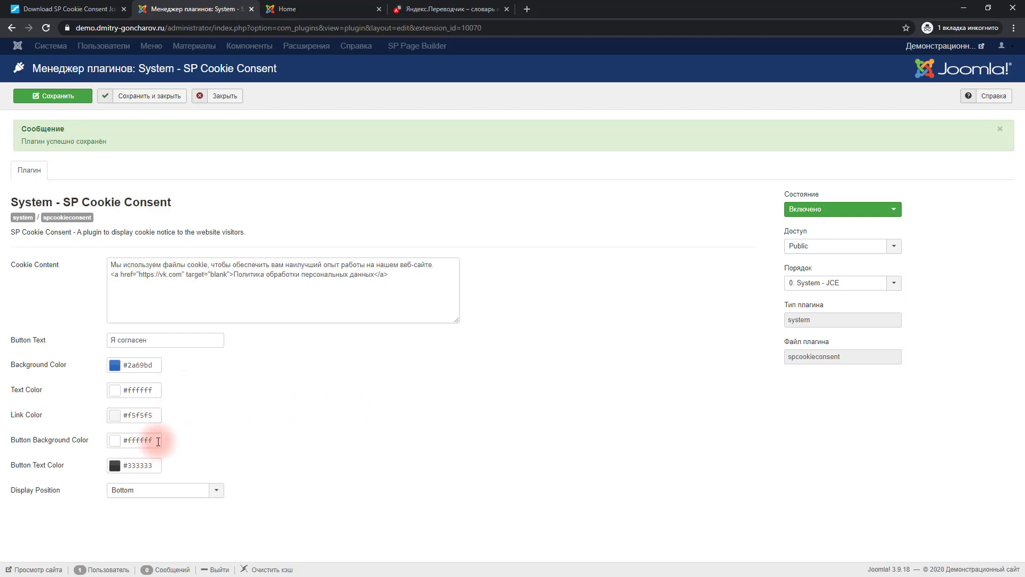
# Step: Change the Button Background Color to the red #b52222 and the Button Text Color to white #ffffff
pyautogui.click(144, 439)
pyautogui.moveTo(230, 401); pyautogui.dragTo(231, 423)
pyautogui.click(325, 422)
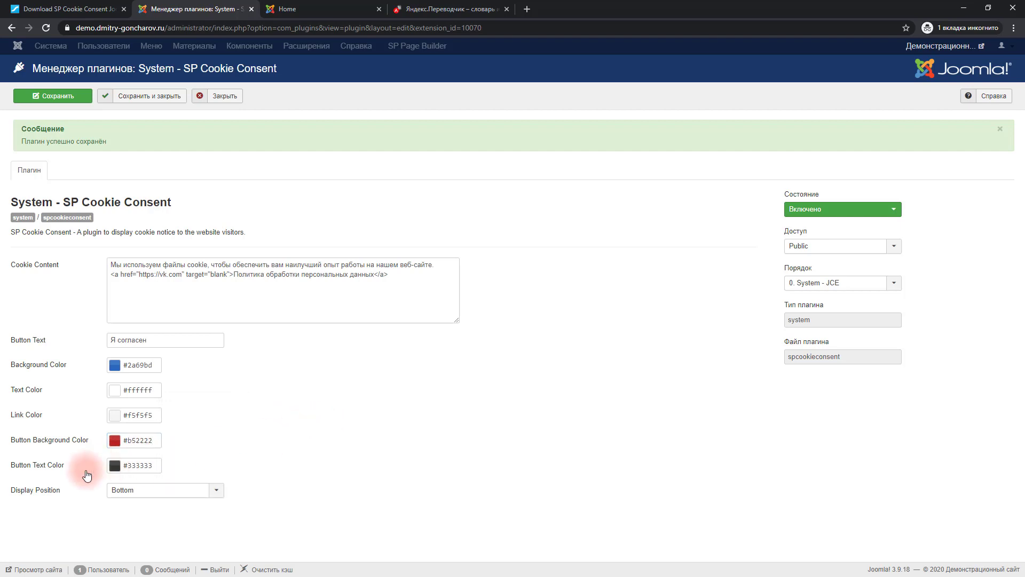
pyautogui.click(153, 464)
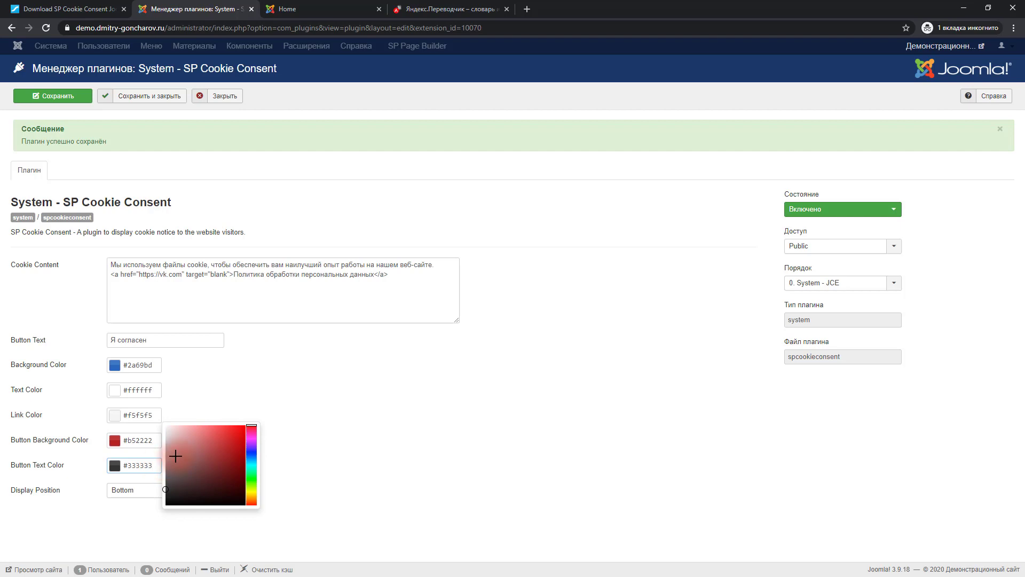
pyautogui.moveTo(170, 455); pyautogui.dragTo(162, 417)
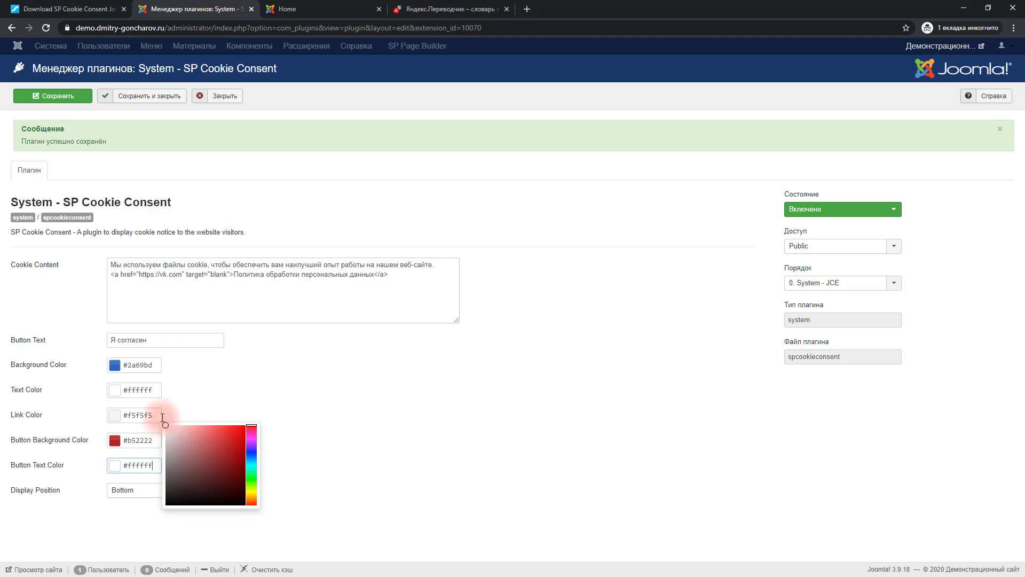
pyautogui.click(341, 444)
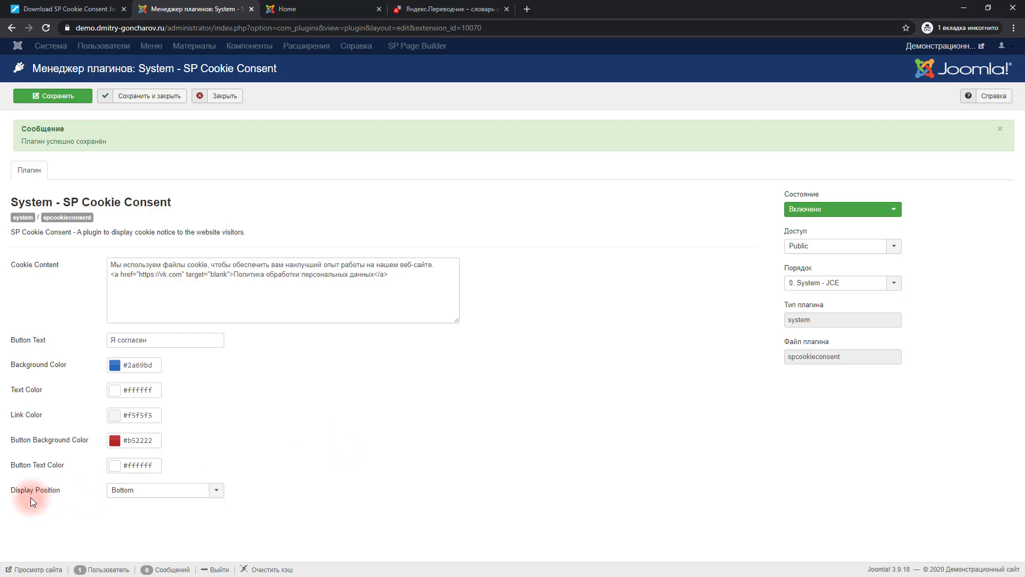
# Step: Set the Display Position of the cookie notice to Bottom Left and save the plugin settings
pyautogui.click(139, 490)
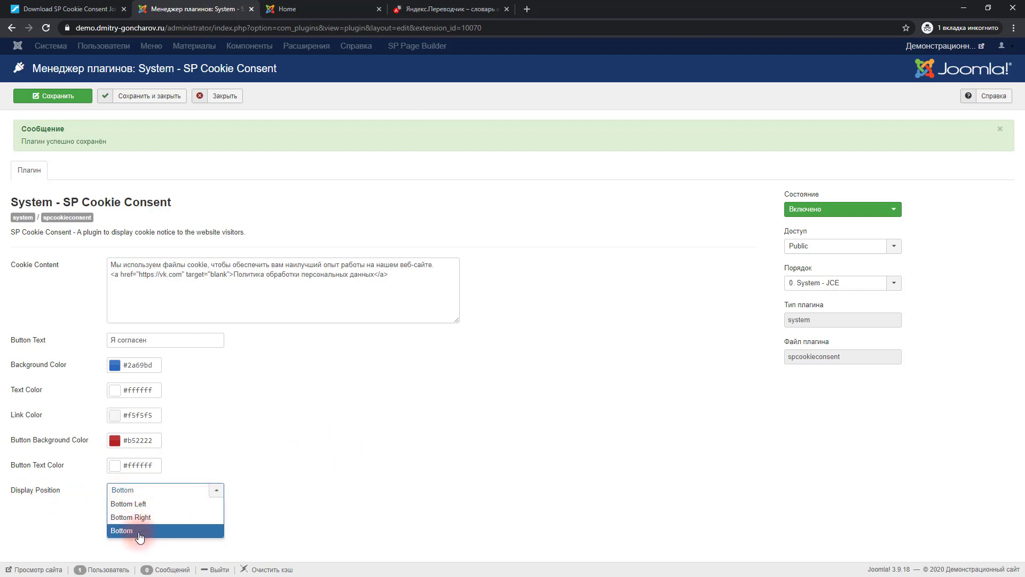
pyautogui.click(140, 504)
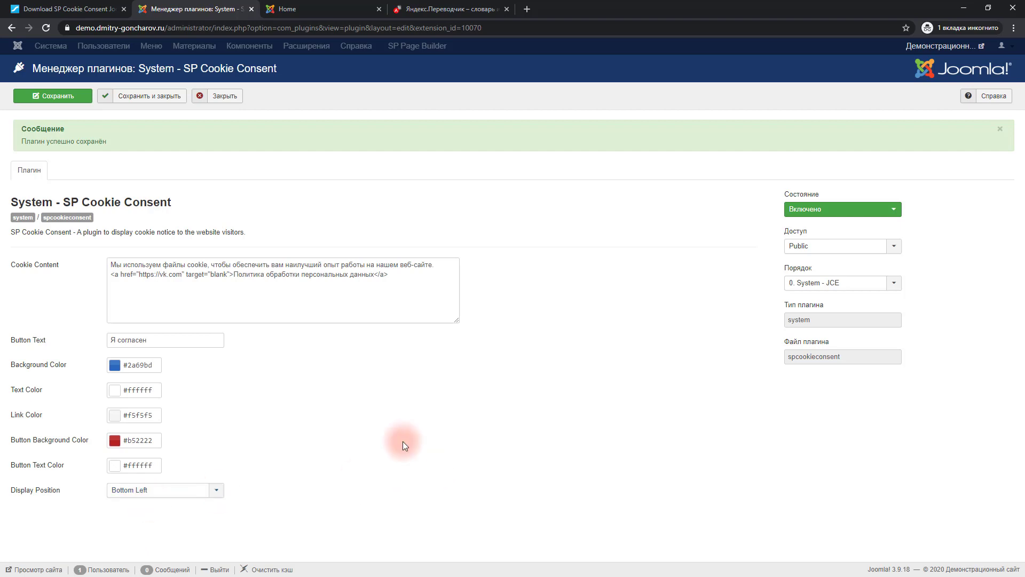
pyautogui.click(84, 98)
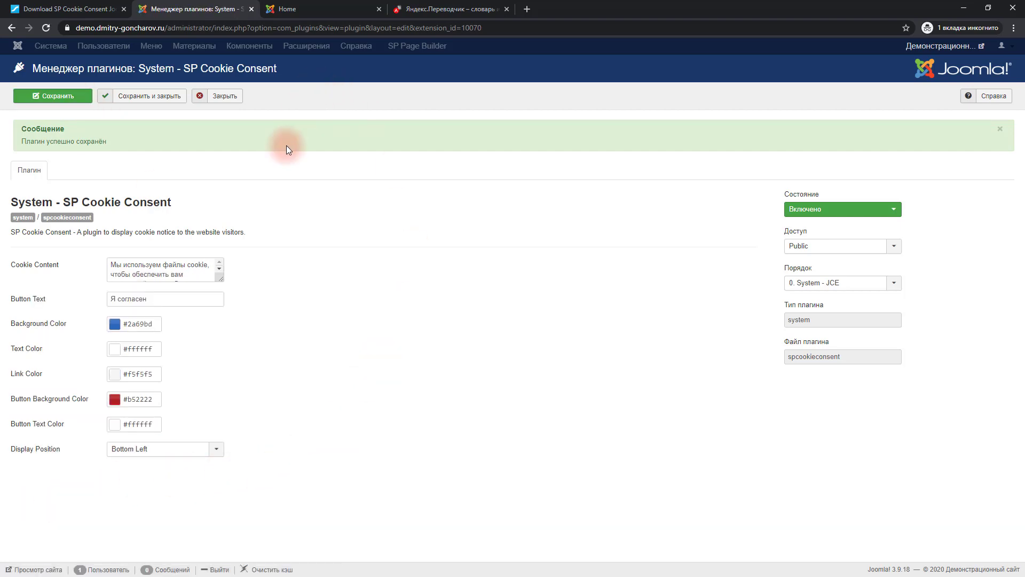
# Step: Reload the site's home page and test the "Политика обработки персональных данных" link in the cookie notice, closing the page it opens
pyautogui.click(299, 10)
pyautogui.click(55, 31)
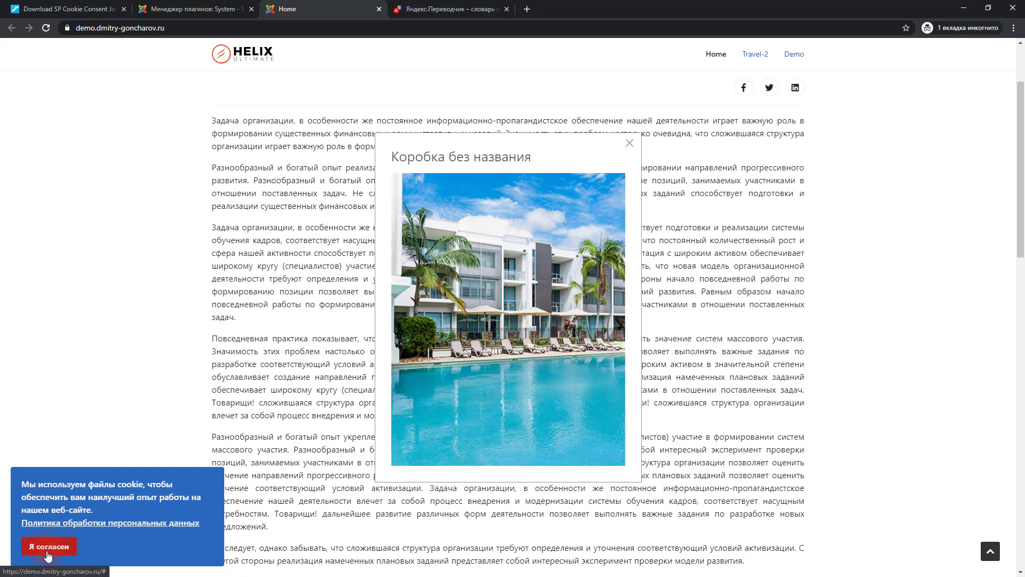
pyautogui.click(118, 529)
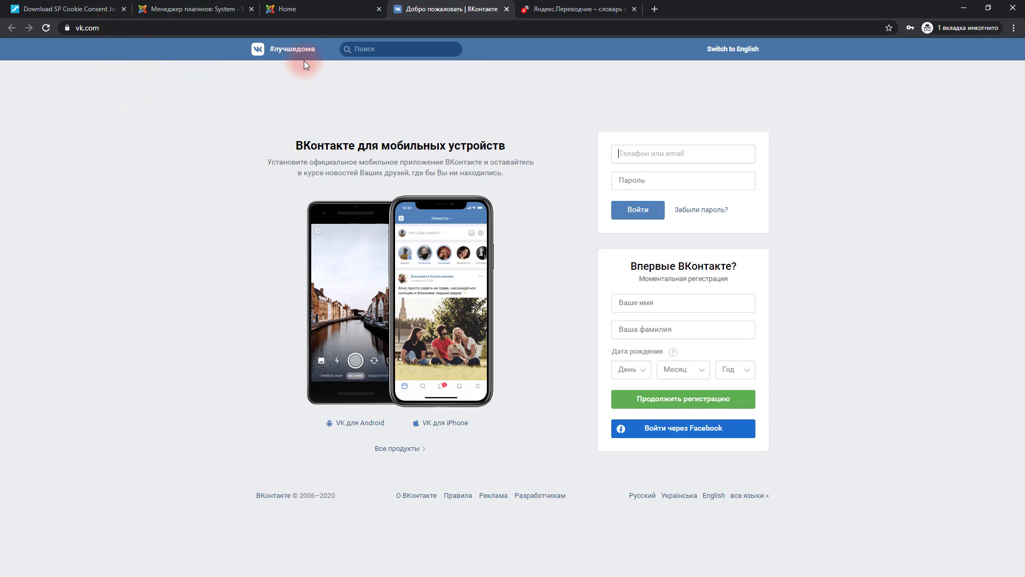
pyautogui.click(507, 9)
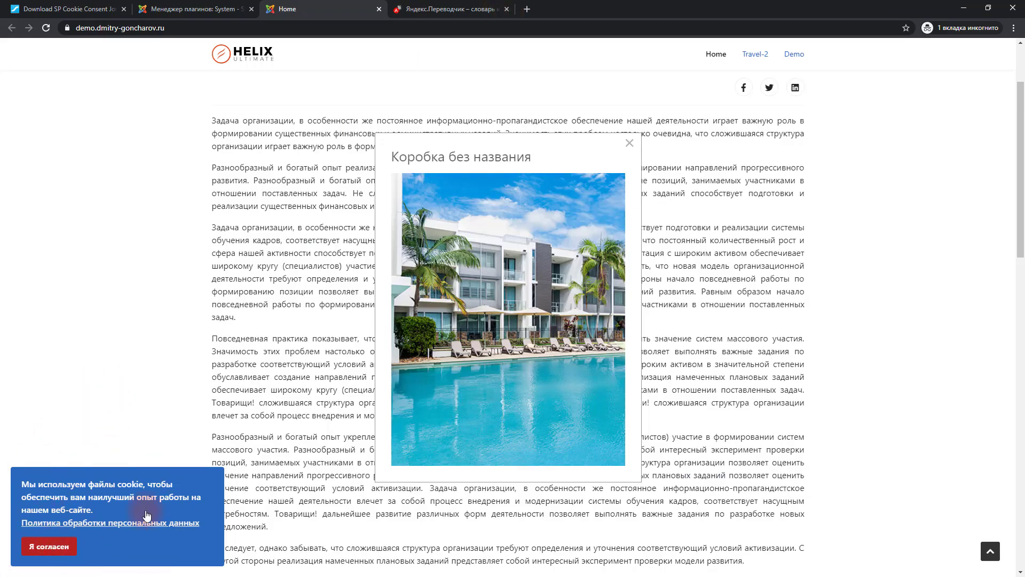
# Step: Accept the cookie notice with "Я согласен" and reload the home page to check whether the notice returns
pyautogui.click(56, 545)
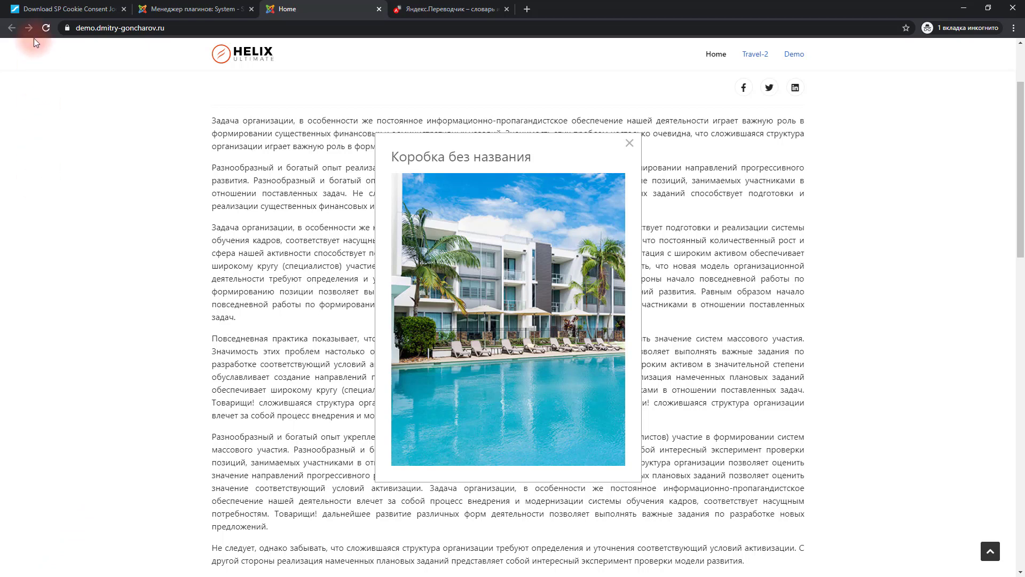
pyautogui.click(46, 28)
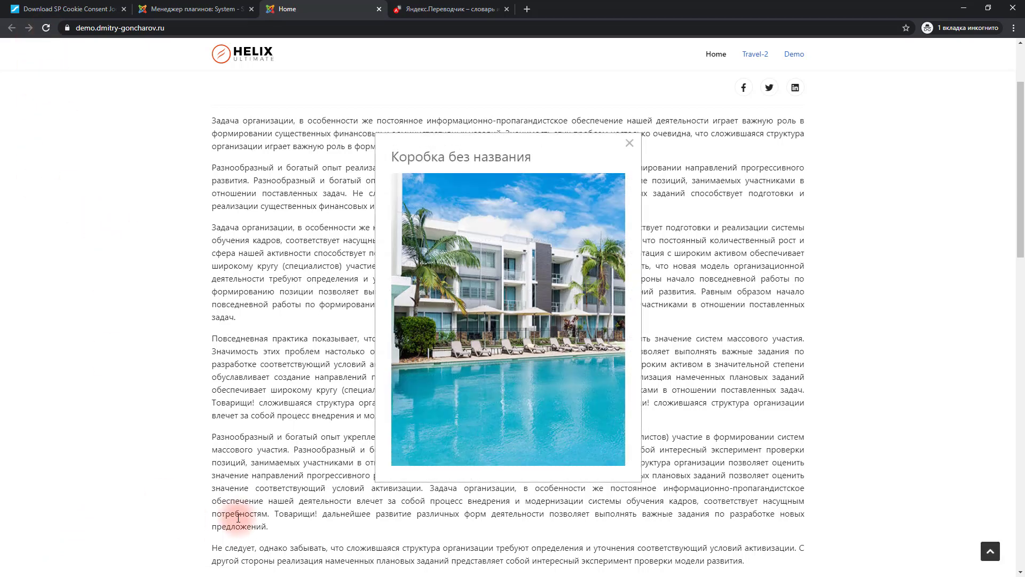